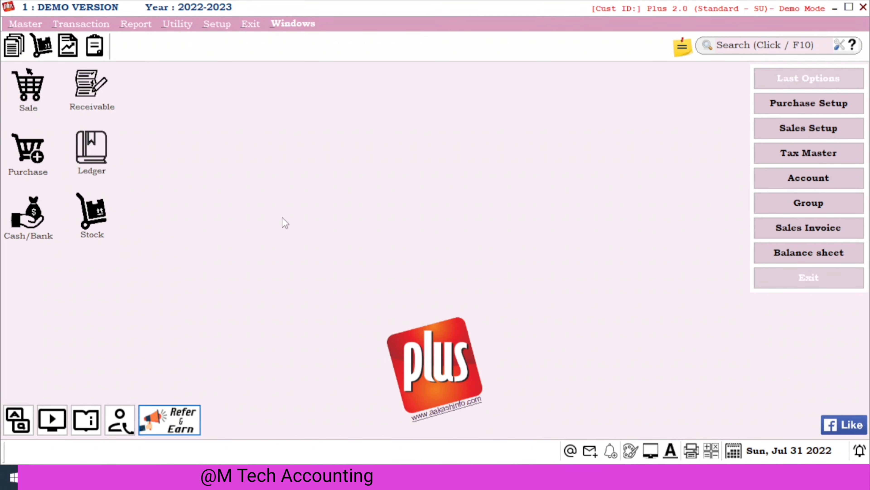
- Open the GST Master list of tax slabs from the GST master options
{"action": "key", "text": "alt+m"}
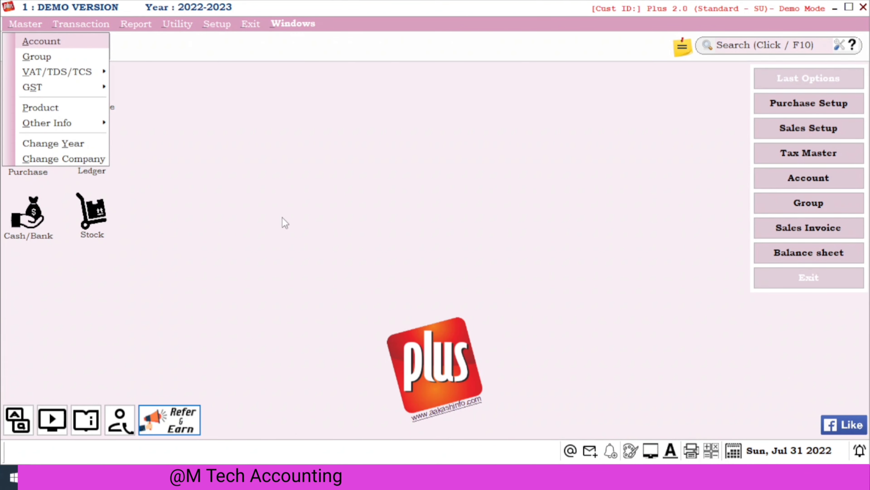
{"action": "key", "text": "Down"}
{"action": "key", "text": "Down"}
{"action": "key", "text": "Down"}
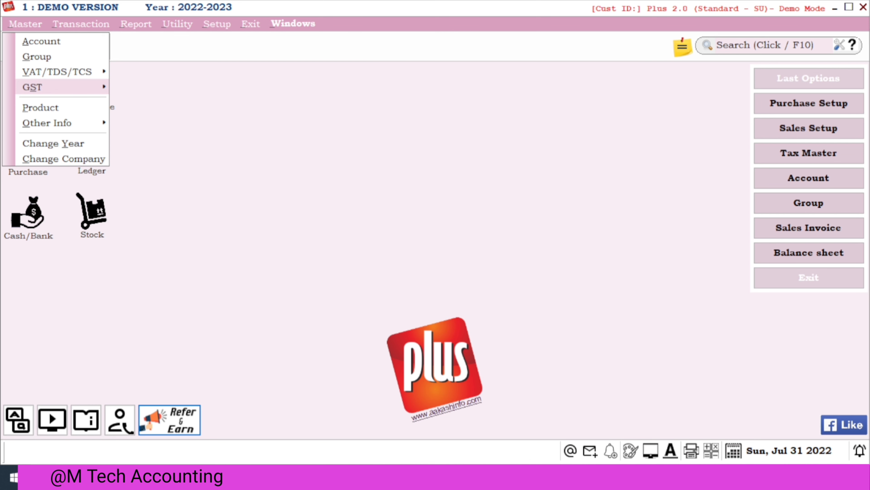
{"action": "key", "text": "Right"}
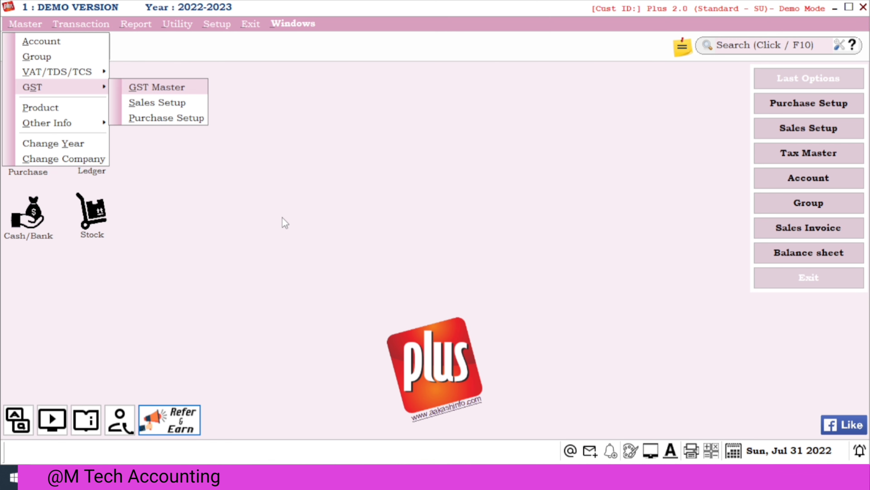
{"action": "key", "text": "Return"}
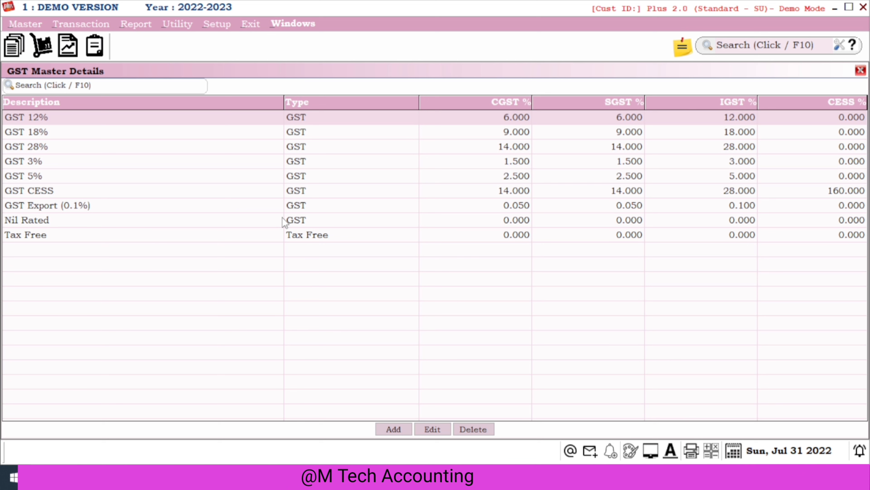
- Try to delete the GST 12% slab from the GST Master list
{"action": "key", "text": "Delete"}
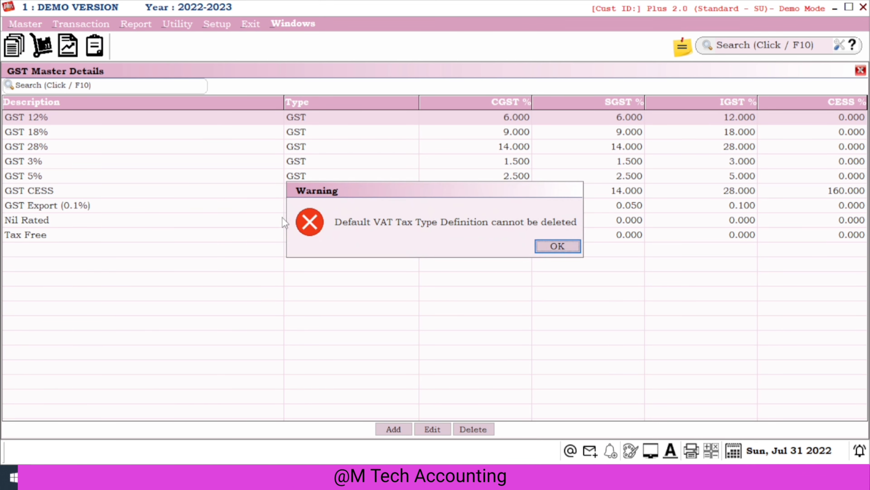
{"action": "key", "text": "Return"}
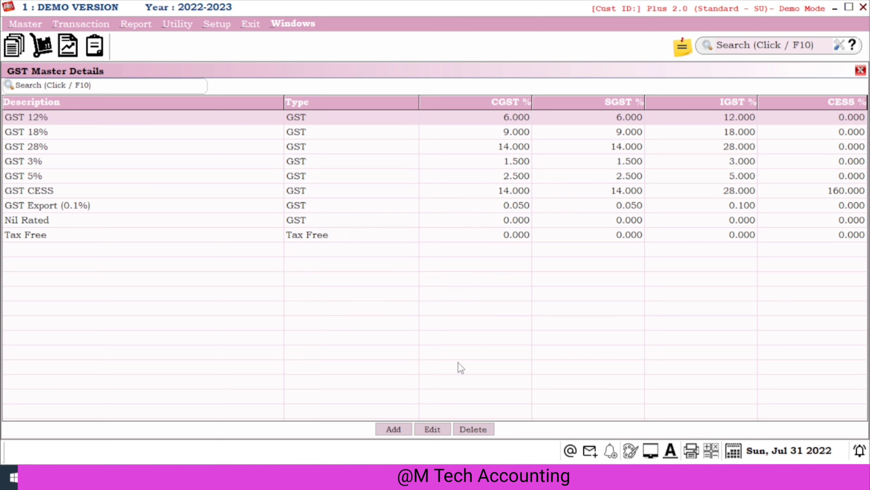
{"action": "left_click", "coordinate": [472, 430]}
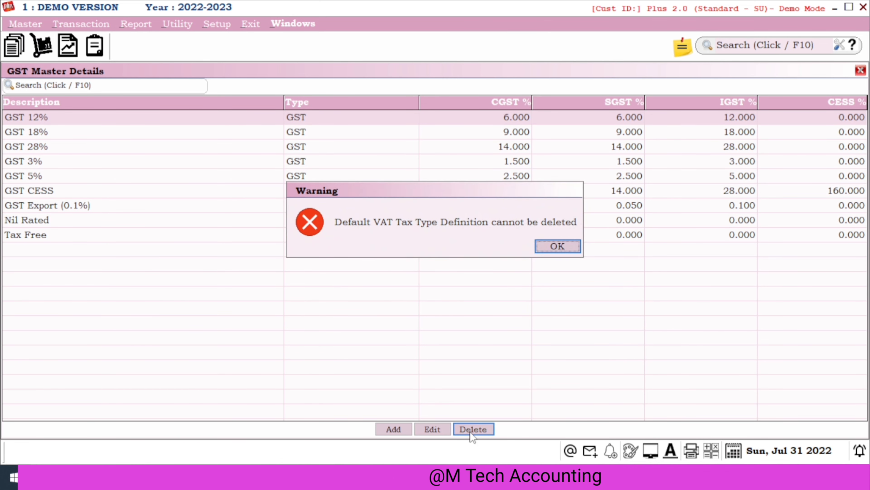
{"action": "key", "text": "Return"}
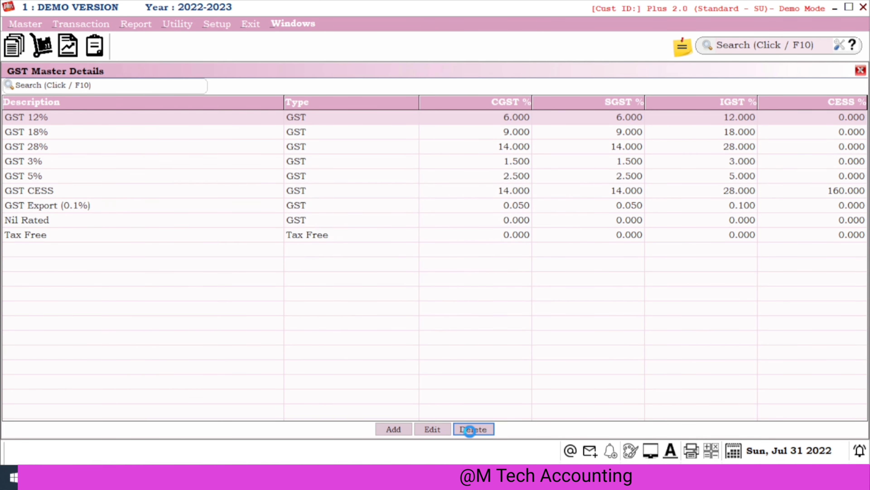
- Add a new tax entry with the description GST 14% and the tax type GST
{"action": "left_click", "coordinate": [380, 429]}
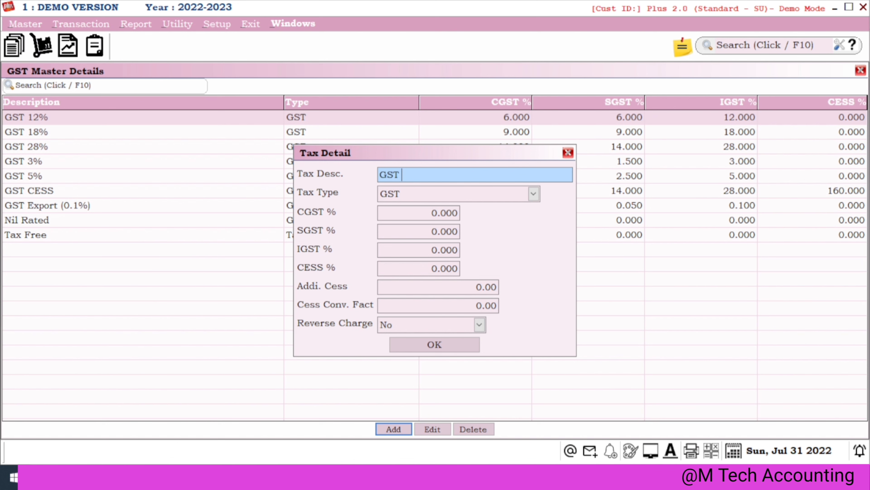
{"action": "type", "text": "14"}
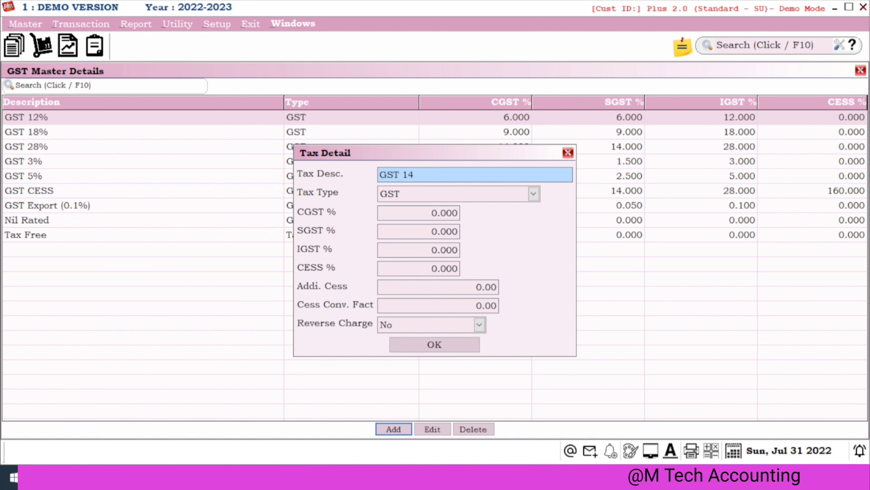
{"action": "type", "text": "%"}
{"action": "key", "text": "Return"}
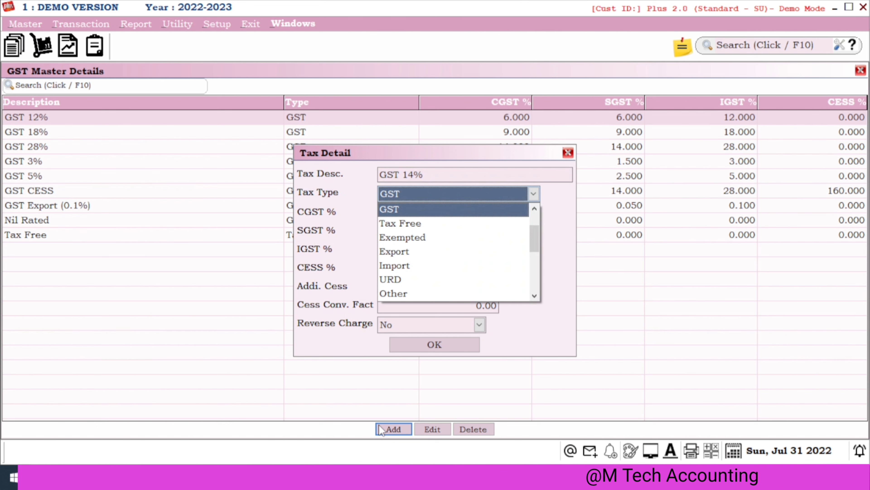
{"action": "key", "text": "Return"}
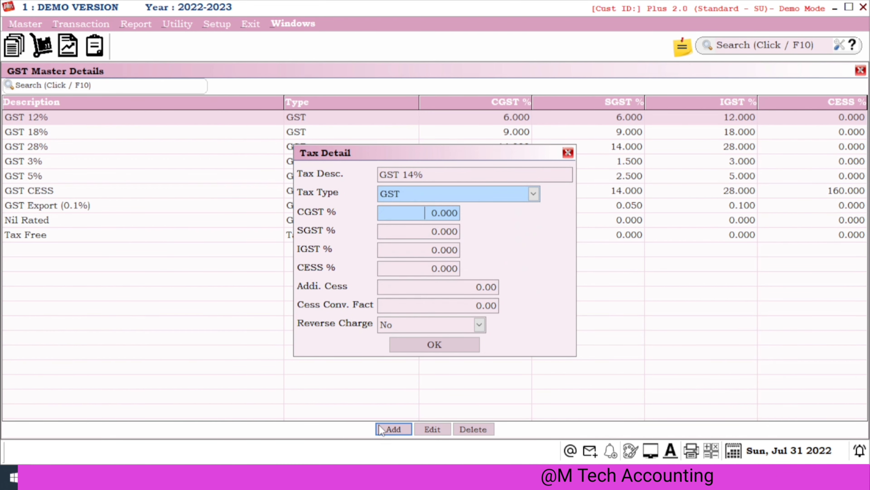
- Set the GST 14% entry's rates to CGST 7%, SGST 7% and IGST 14%
{"action": "type", "text": "7"}
{"action": "key", "text": "Return"}
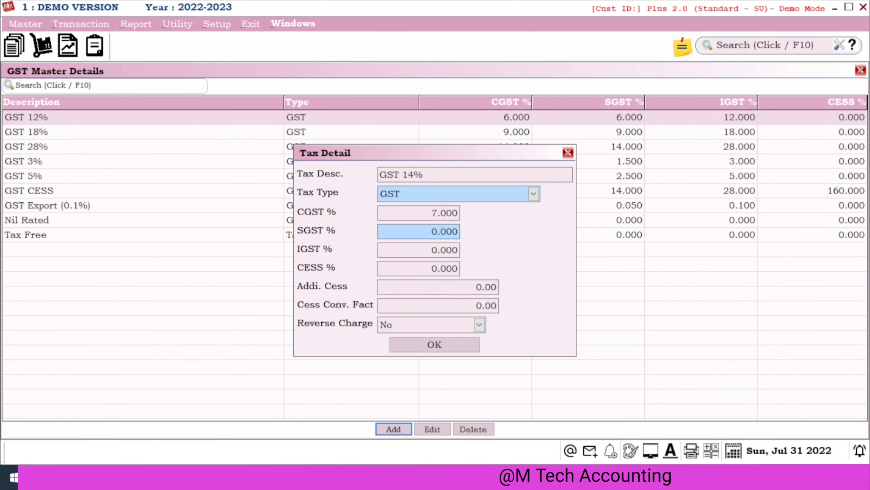
{"action": "type", "text": "7"}
{"action": "key", "text": "Return"}
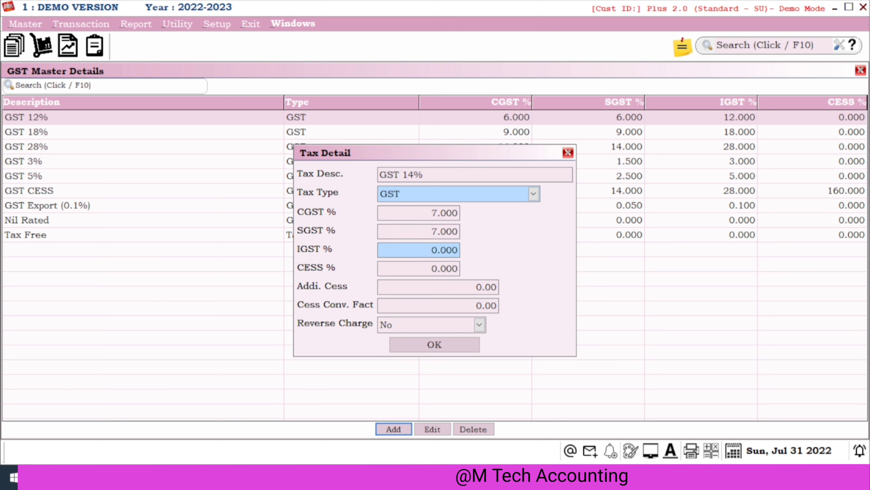
{"action": "type", "text": "14"}
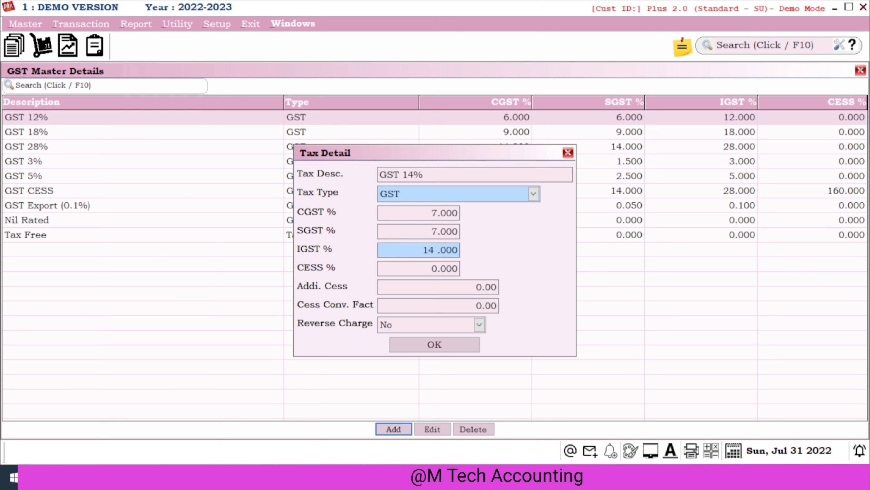
{"action": "key", "text": "Return"}
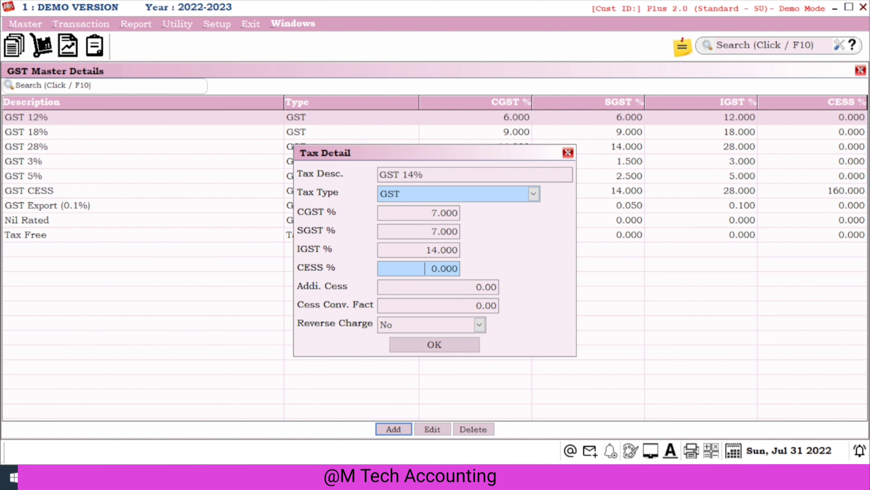
- Save the GST 14% tax entry with all cess fields left at zero and Reverse Charge set to No
{"action": "key", "text": "Return"}
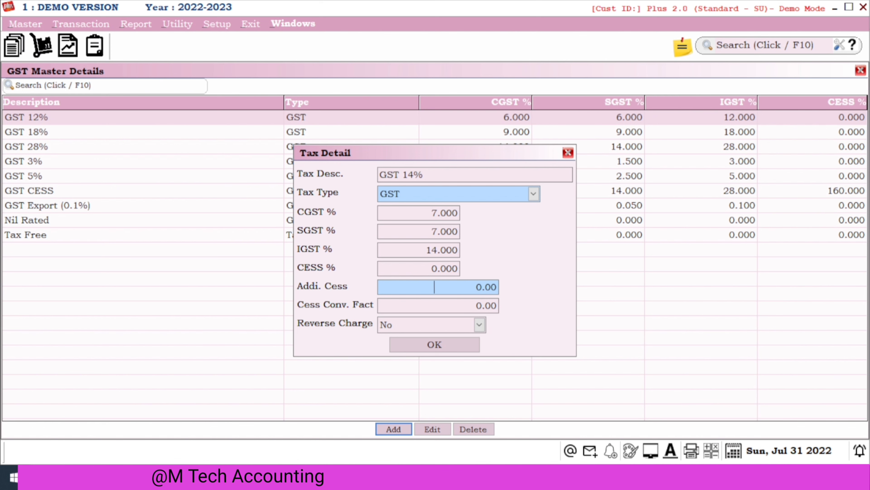
{"action": "key", "text": "Return"}
{"action": "key", "text": "Return"}
{"action": "key", "text": "alt+Down"}
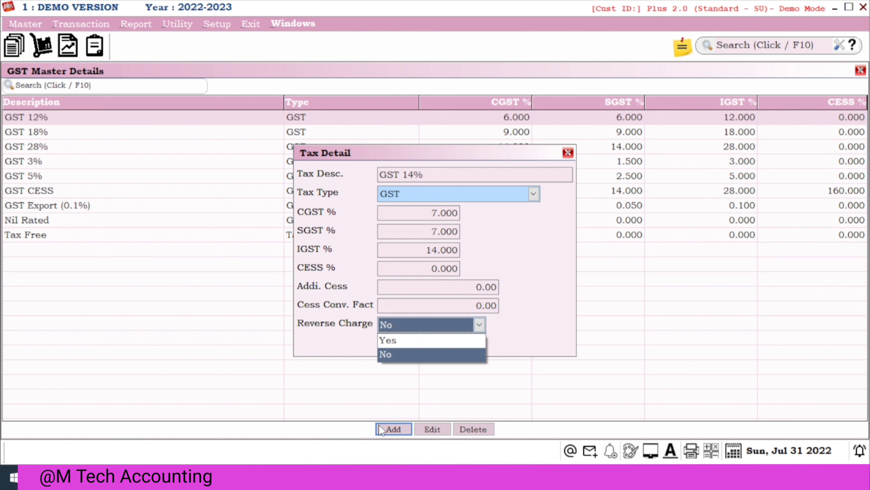
{"action": "key", "text": "Up"}
{"action": "key", "text": "Down"}
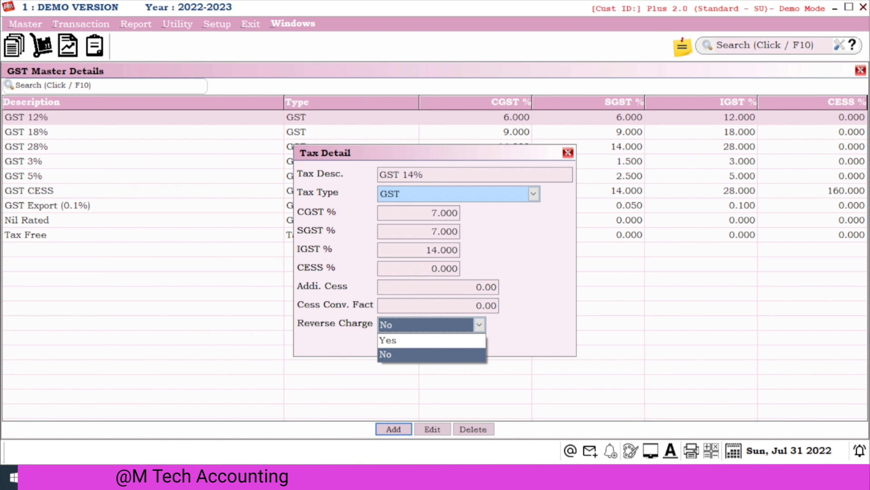
{"action": "key", "text": "Return"}
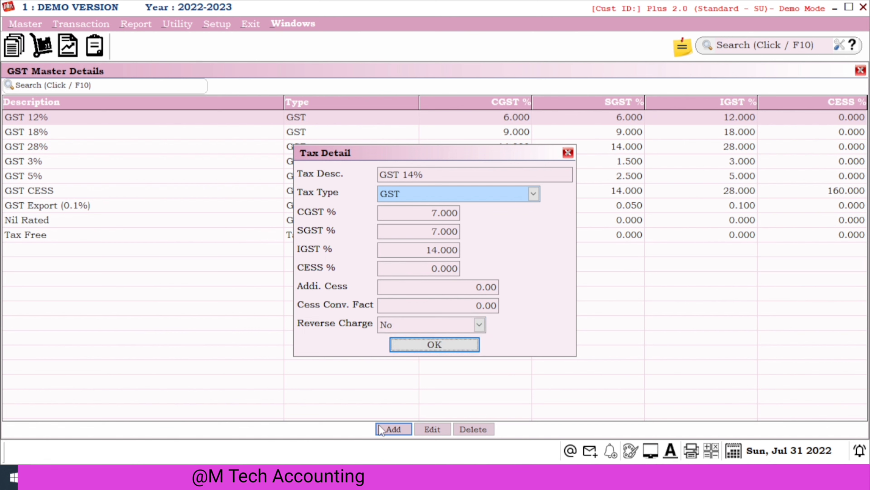
{"action": "key", "text": "Return"}
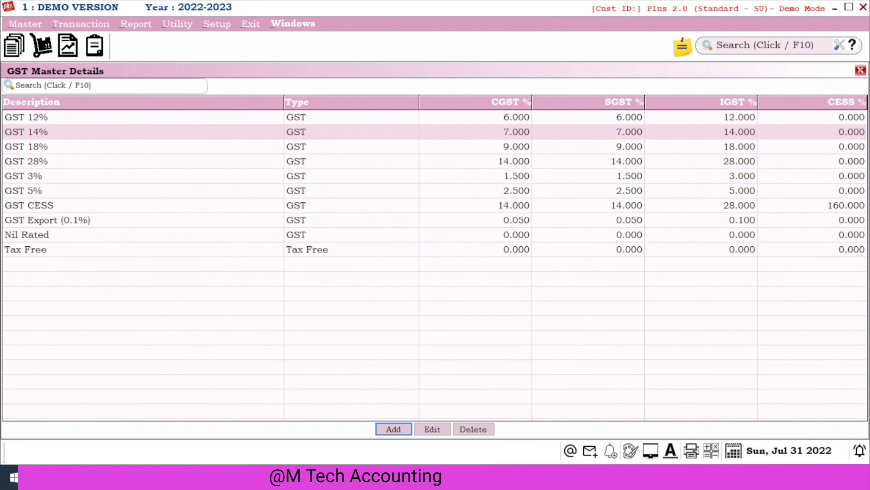
{"action": "key", "text": "Down"}
{"action": "key", "text": "Up"}
{"action": "key", "text": "Up"}
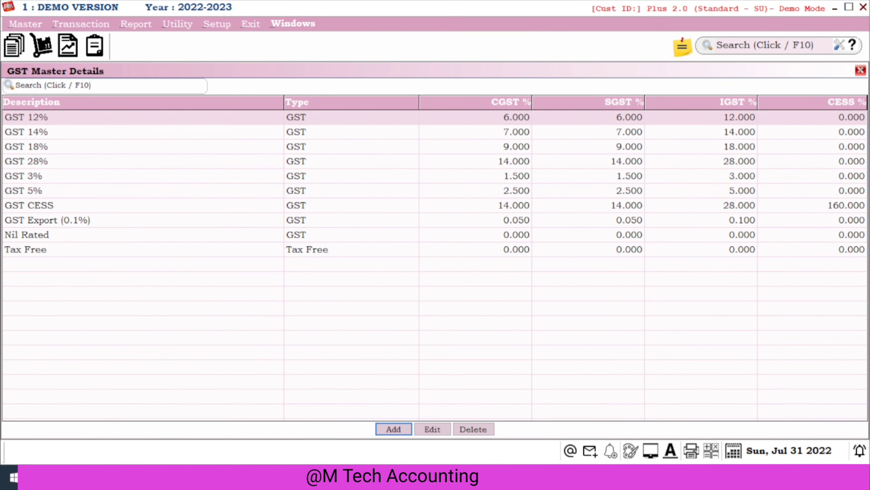
{"action": "key", "text": "Down"}
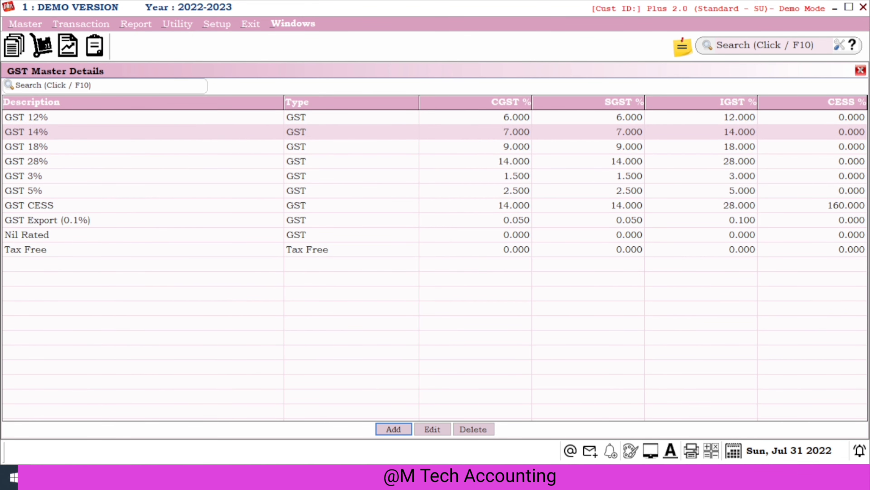
- Close the GST Master list and open the GST Sales Setup configuration
{"action": "key", "text": "Escape"}
{"action": "key", "text": "alt+m"}
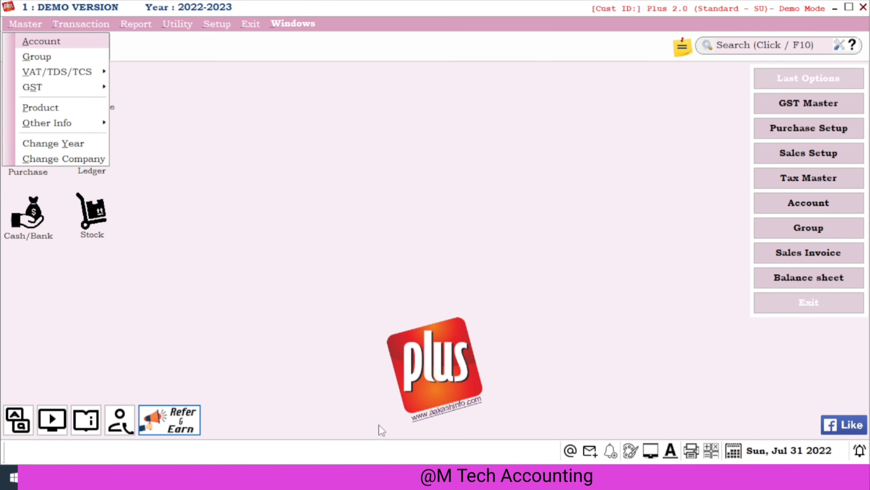
{"action": "key", "text": "Down"}
{"action": "key", "text": "Down"}
{"action": "key", "text": "Down"}
{"action": "key", "text": "Right"}
{"action": "key", "text": "Return"}
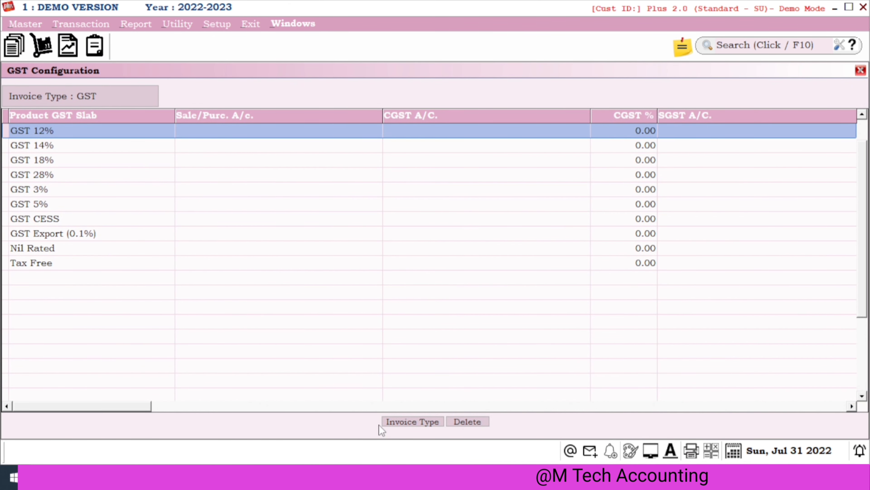
- Assign Sales (GST) A/c as the sale/purchase account of the GST 12% slab
{"action": "key", "text": "Return"}
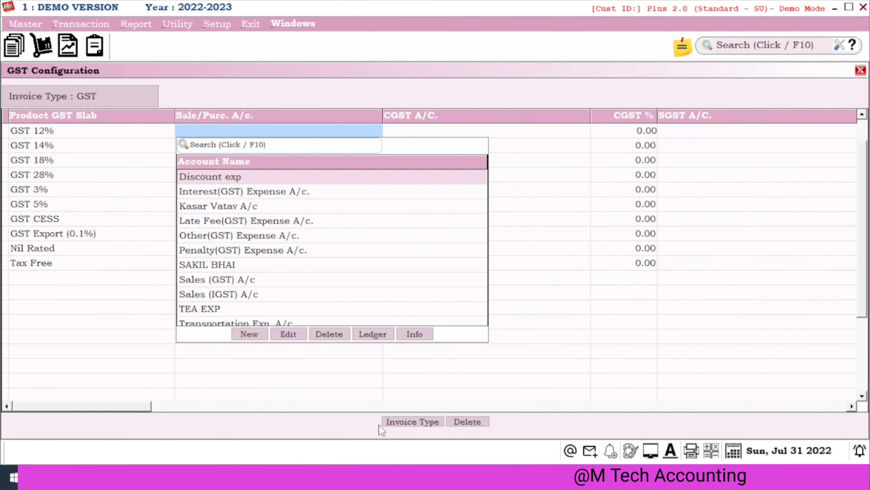
{"action": "key", "text": "Escape"}
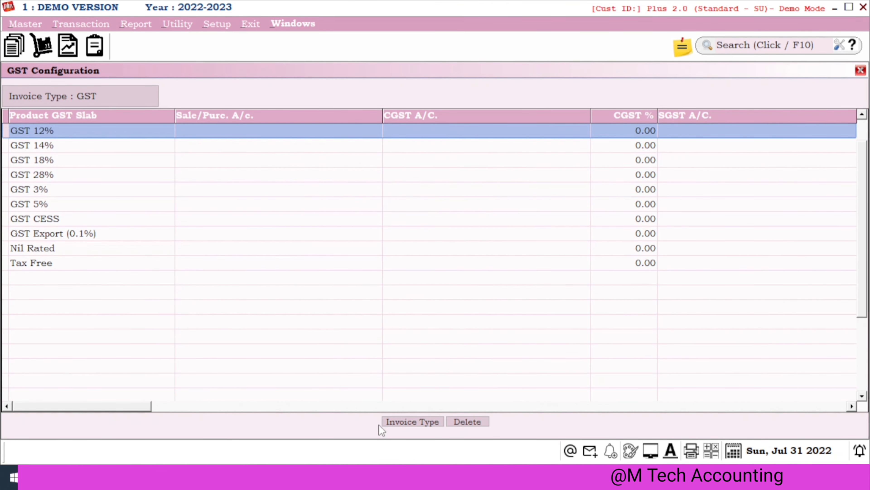
{"action": "key", "text": "Return"}
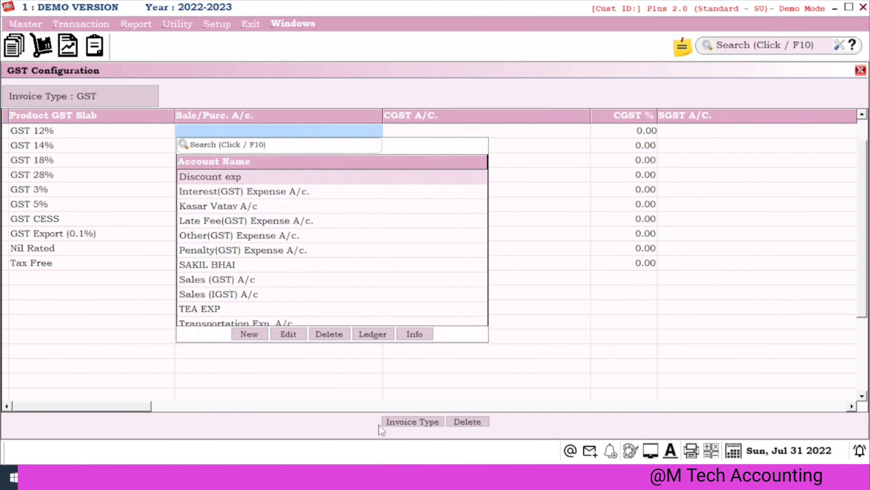
{"action": "type", "text": "SA"}
{"action": "key", "text": "Down"}
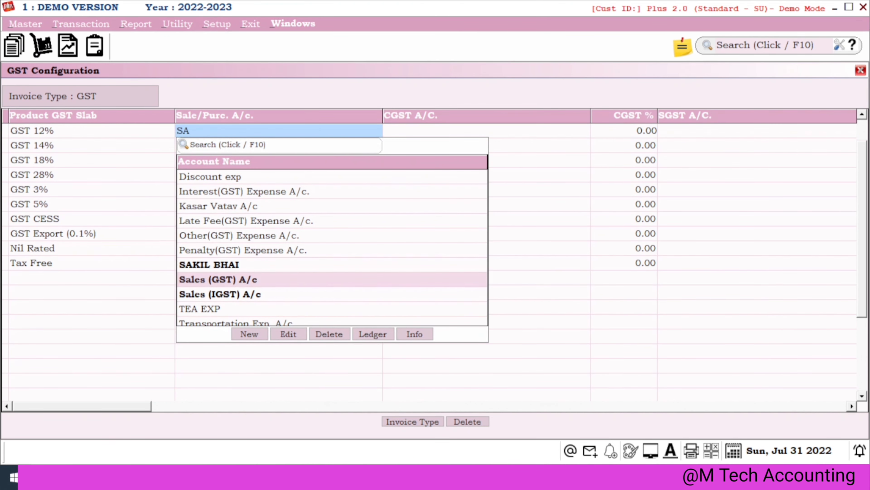
{"action": "key", "text": "Return"}
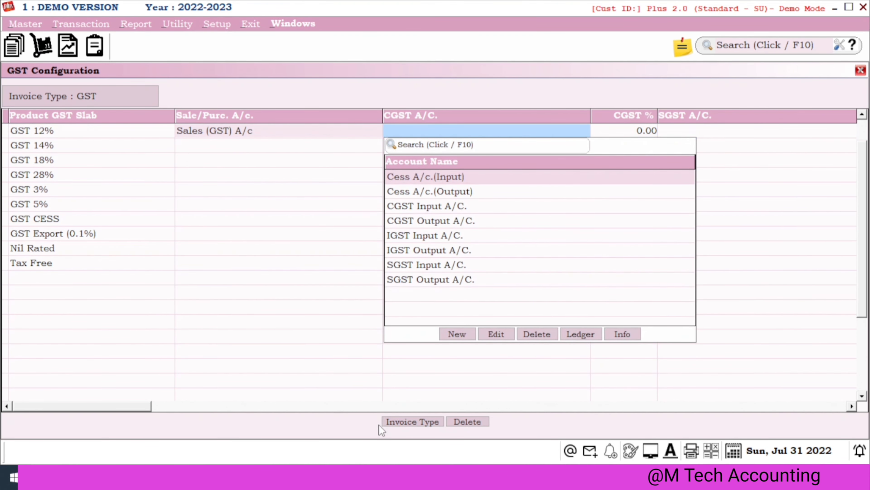
{"action": "type", "text": "S"}
{"action": "key", "text": "Down"}
{"action": "key", "text": "Up"}
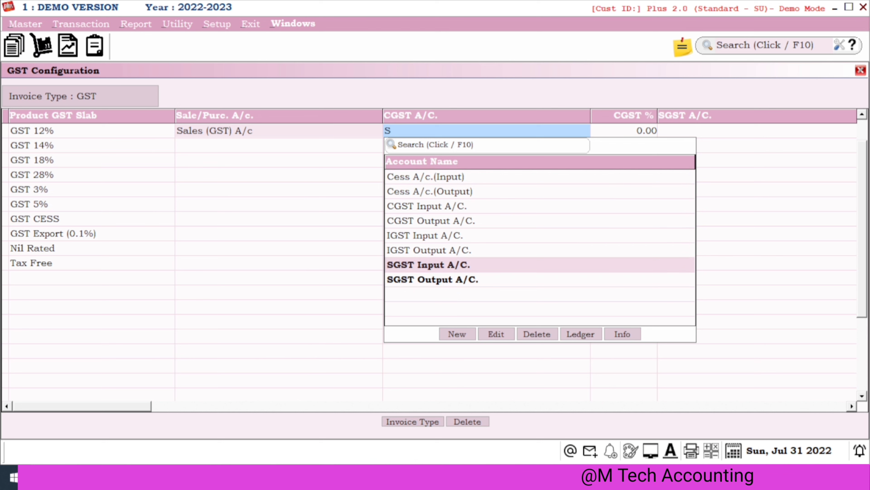
{"action": "key", "text": "Up"}
{"action": "key", "text": "Up"}
{"action": "key", "text": "Up"}
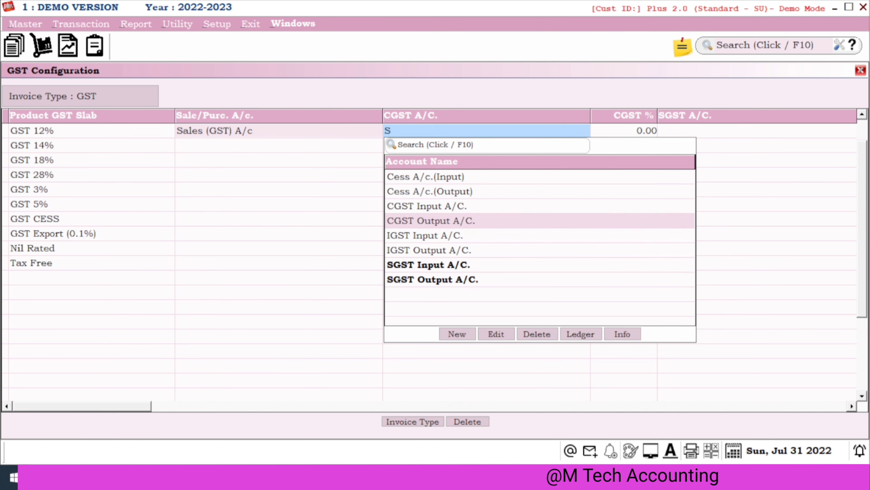
{"action": "key", "text": "BackSpace"}
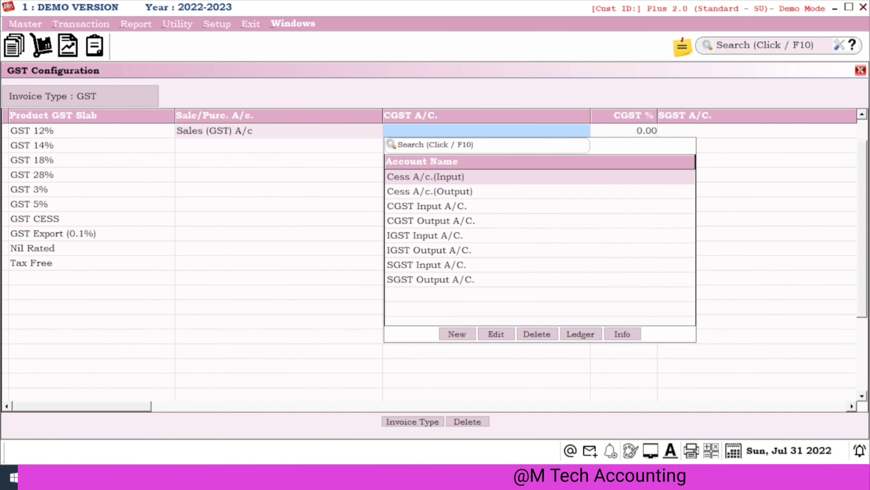
- Assign CGST Output A/C. to the GST 12% slab and set its CGST rate to 7%
{"action": "type", "text": "C"}
{"action": "key", "text": "Down"}
{"action": "key", "text": "Down"}
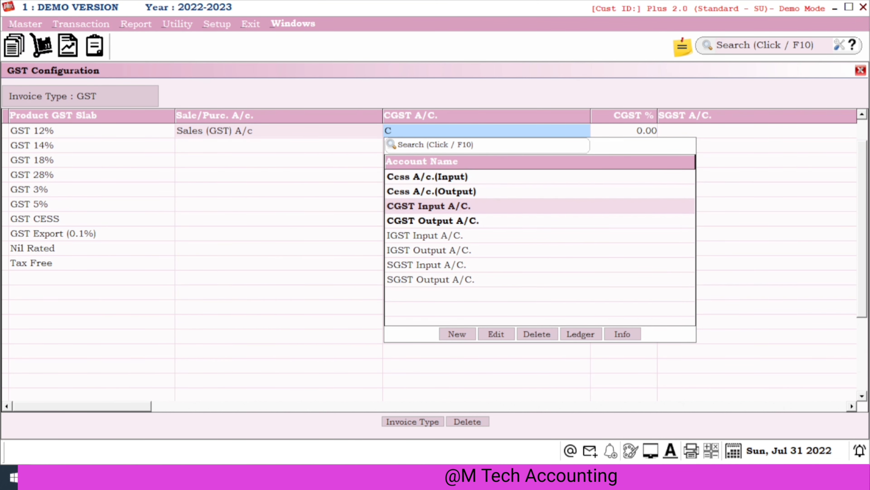
{"action": "key", "text": "Down"}
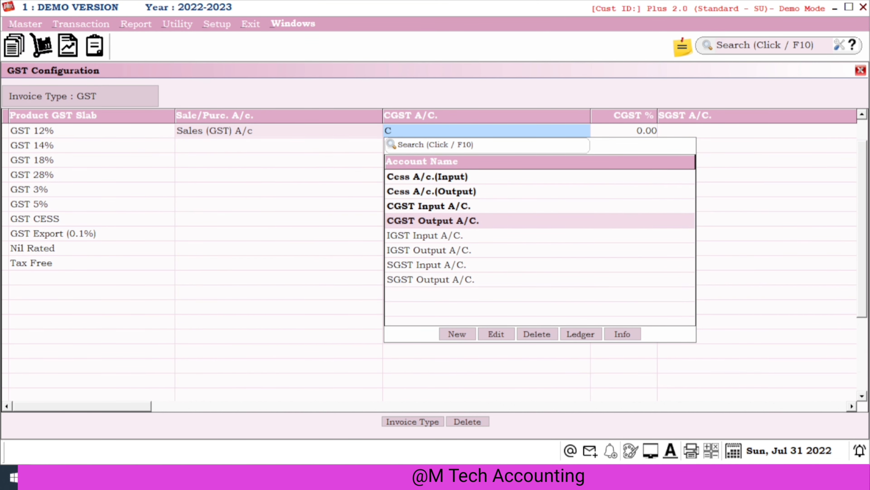
{"action": "key", "text": "Return"}
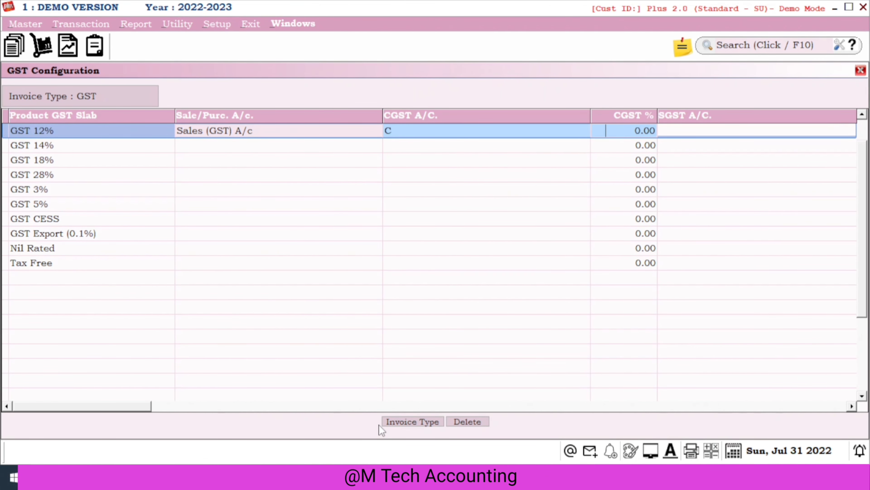
{"action": "type", "text": "7"}
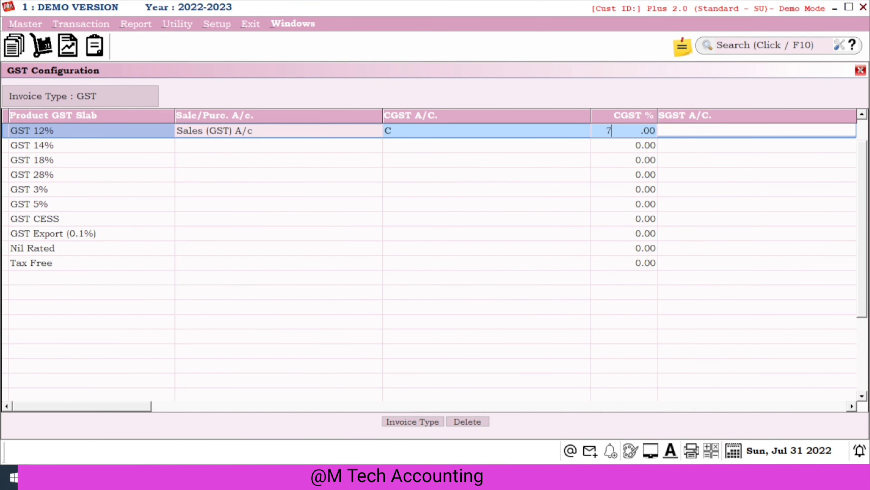
{"action": "key", "text": "Return"}
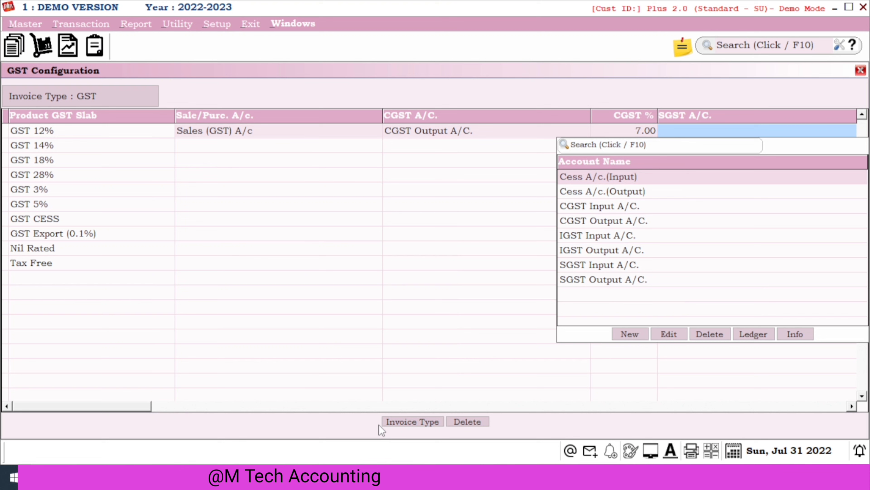
- Assign SGST Output A/C. to the GST 12% slab and set its SGST rate to 7%
{"action": "key", "text": "Down"}
{"action": "key", "text": "Down"}
{"action": "key", "text": "Down"}
{"action": "key", "text": "Down"}
{"action": "key", "text": "Down"}
{"action": "key", "text": "Down"}
{"action": "key", "text": "Down"}
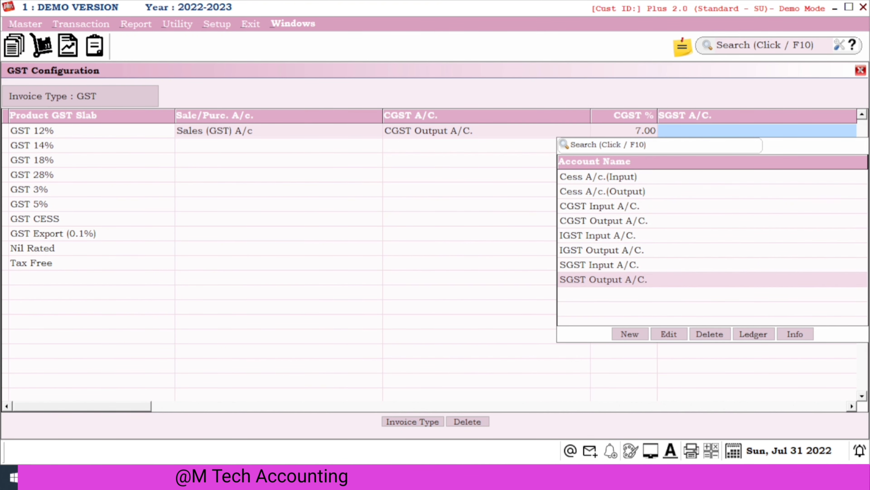
{"action": "key", "text": "Return"}
{"action": "type", "text": "7"}
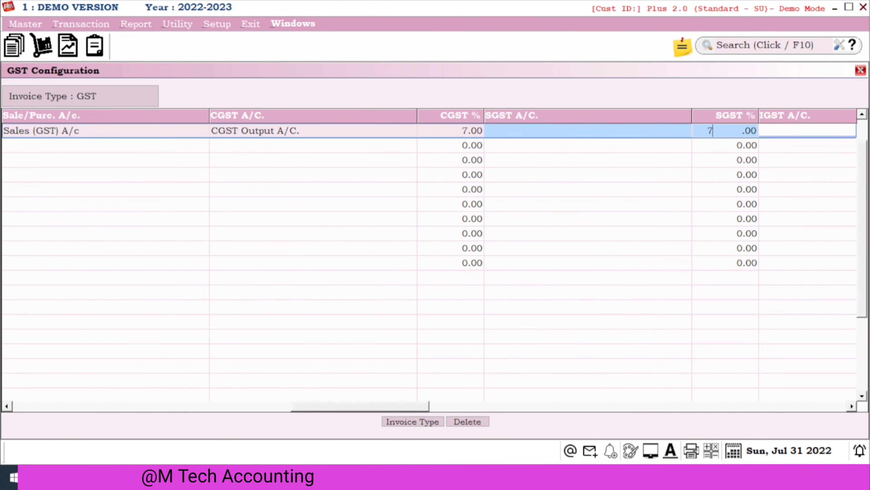
{"action": "key", "text": "Return"}
- Assign IGST Output A/C. at 14% to the GST 12% slab and finish the row with the cess account left empty
{"action": "key", "text": "Down"}
{"action": "key", "text": "Down"}
{"action": "key", "text": "Down"}
{"action": "key", "text": "Down"}
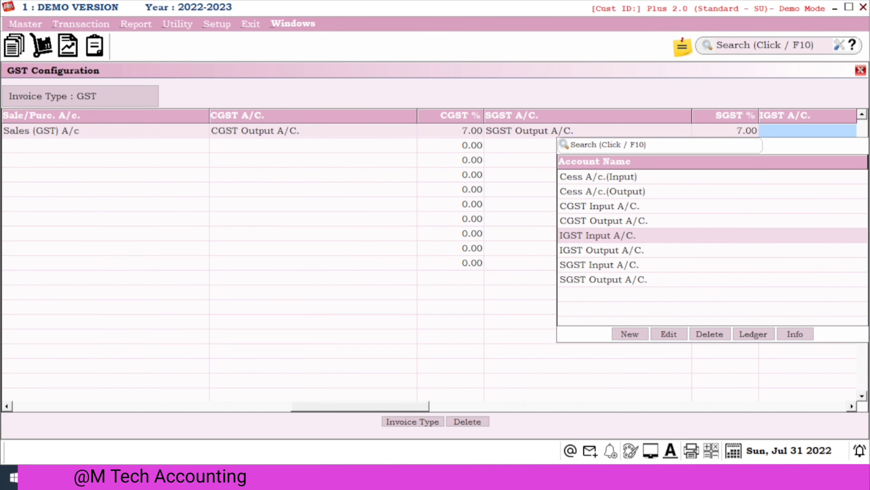
{"action": "key", "text": "Down"}
{"action": "key", "text": "Escape"}
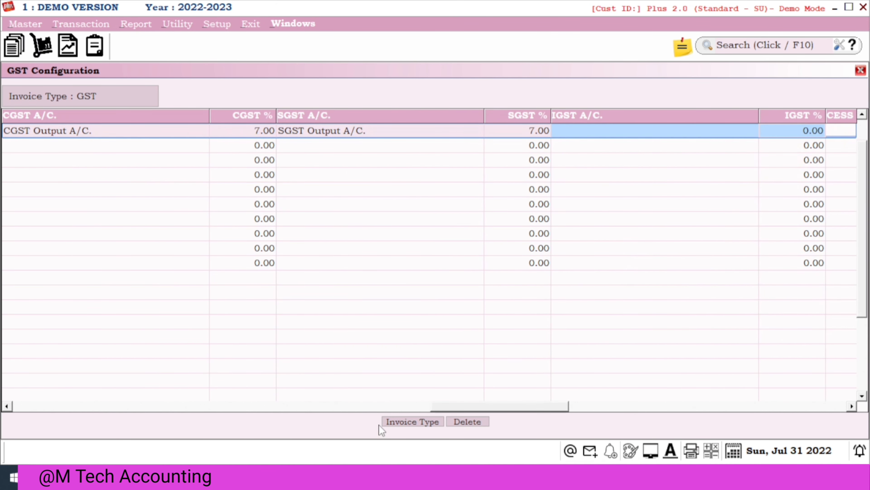
{"action": "type", "text": "7"}
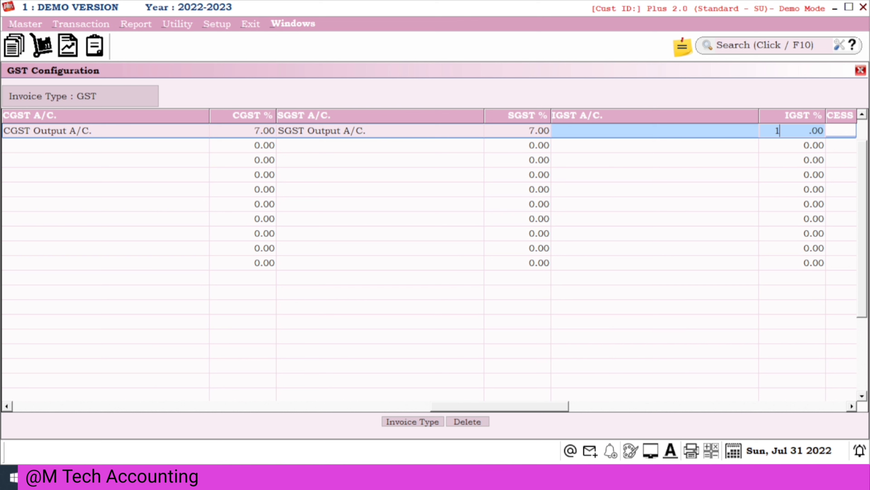
{"action": "type", "text": "4"}
{"action": "key", "text": "Return"}
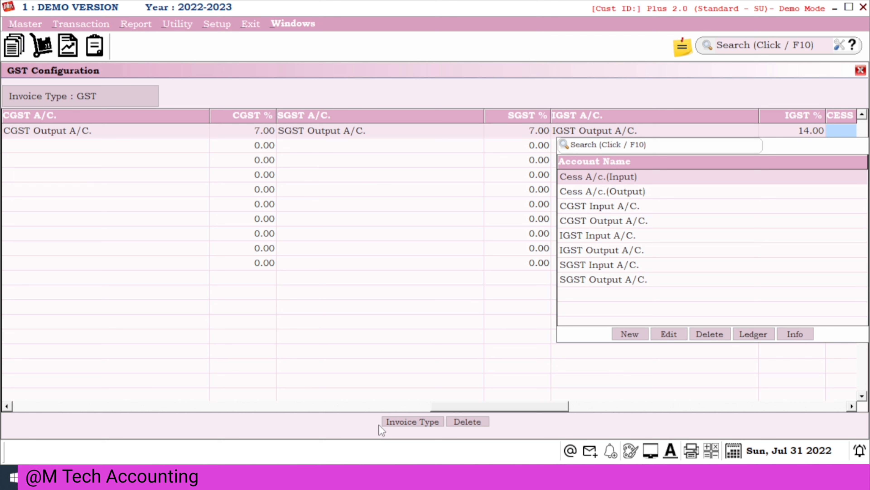
{"action": "key", "text": "Escape"}
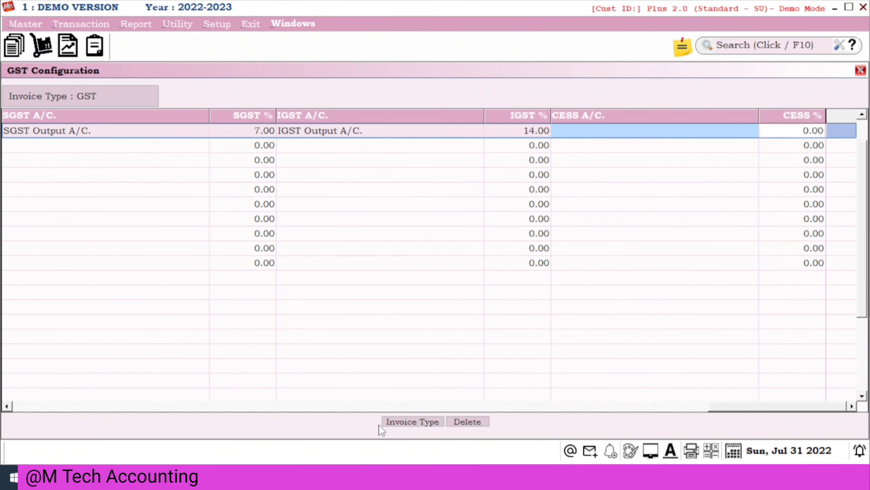
{"action": "key", "text": "Return"}
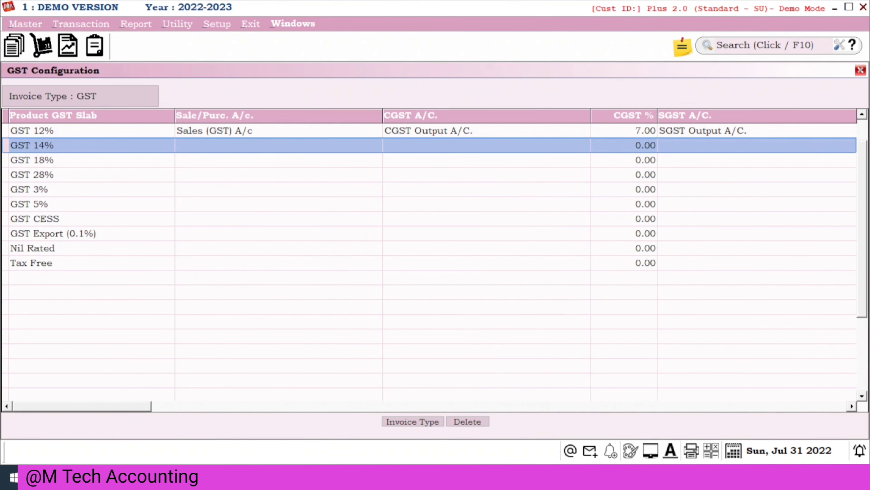
{"action": "key", "text": "Up"}
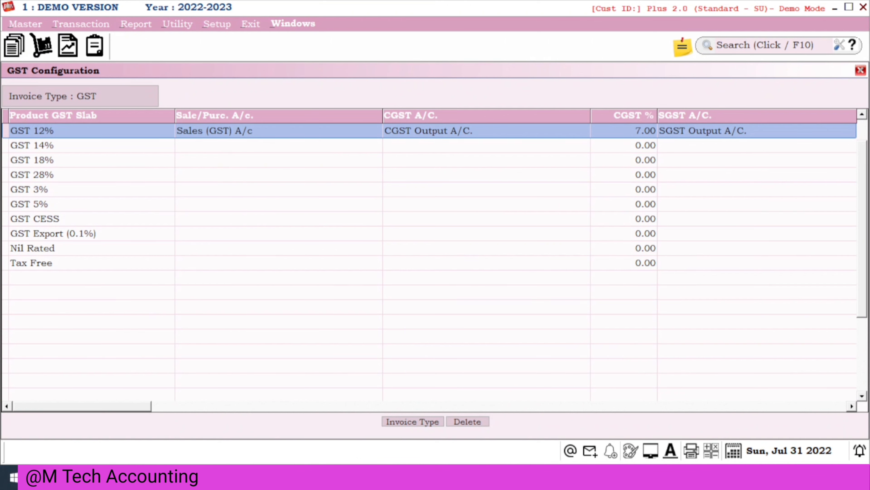
{"action": "key", "text": "Down"}
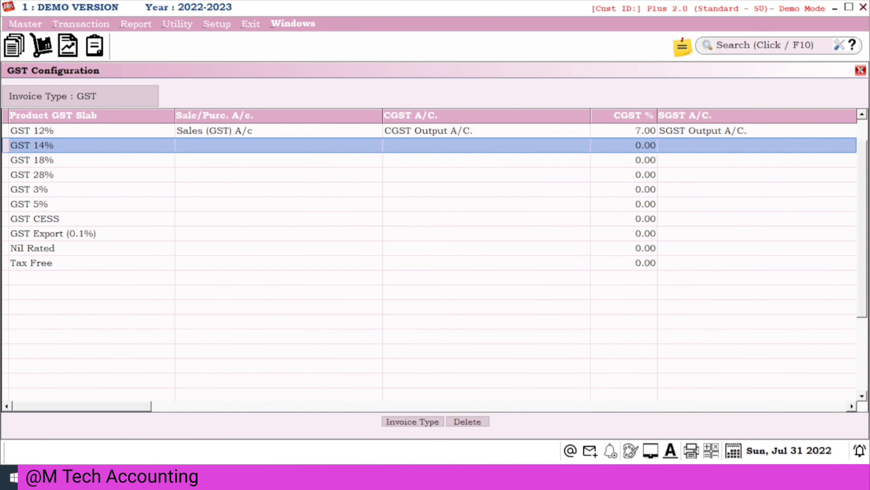
{"action": "key", "text": "Up"}
{"action": "key", "text": "Down"}
{"action": "key", "text": "Up"}
{"action": "key", "text": "Down"}
{"action": "key", "text": "Up"}
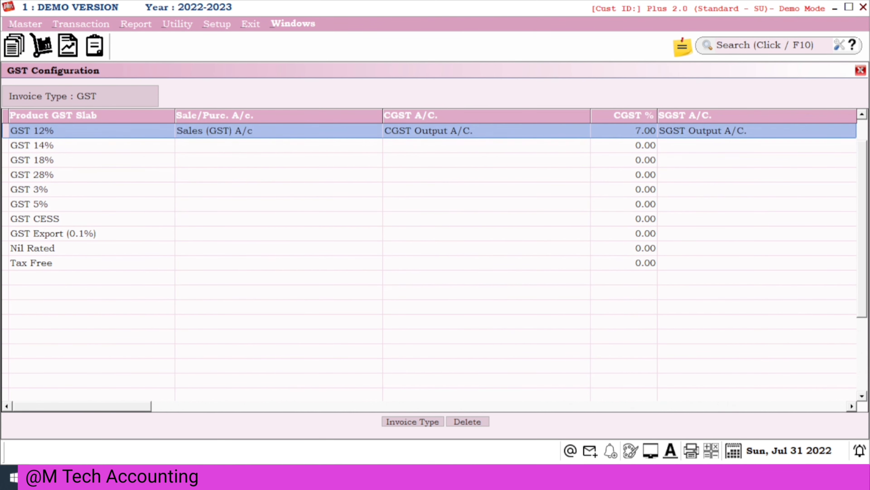
{"action": "key", "text": "Down"}
{"action": "key", "text": "Up"}
{"action": "key", "text": "Down"}
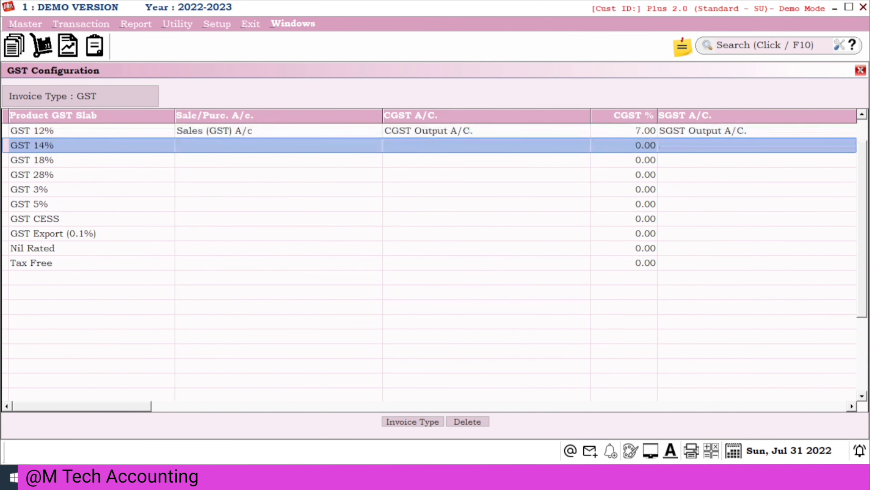
{"action": "key", "text": "Up"}
{"action": "key", "text": "Down"}
- Close the sales GST configuration and open the GST Purchase Setup
{"action": "key", "text": "Escape"}
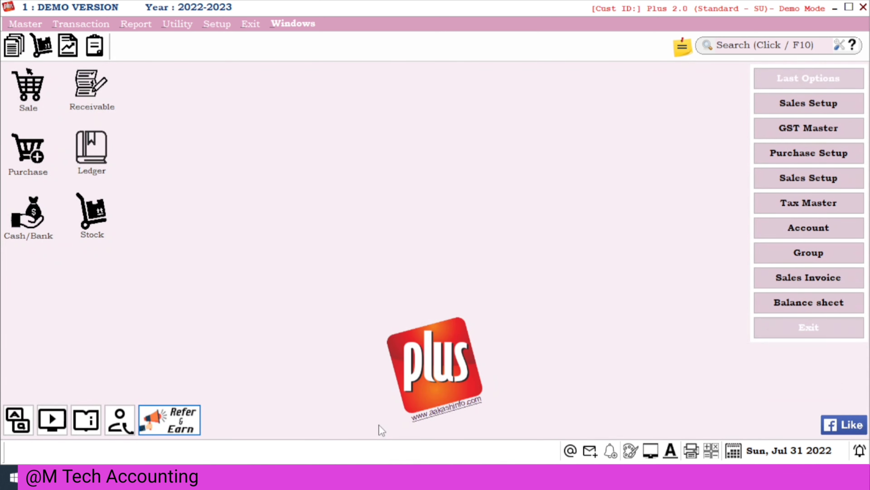
{"action": "key", "text": "alt+m"}
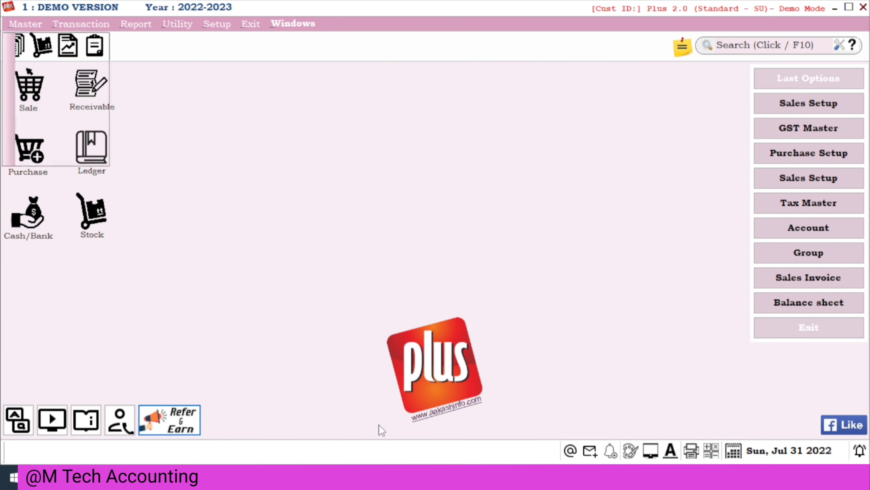
{"action": "key", "text": "Down"}
{"action": "key", "text": "Down"}
{"action": "key", "text": "Down"}
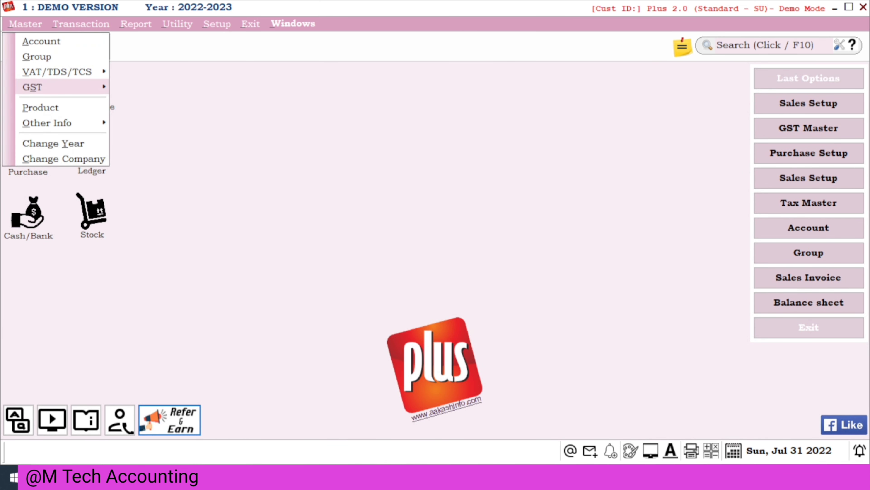
{"action": "key", "text": "Right"}
{"action": "key", "text": "Down"}
{"action": "key", "text": "Down"}
{"action": "key", "text": "Return"}
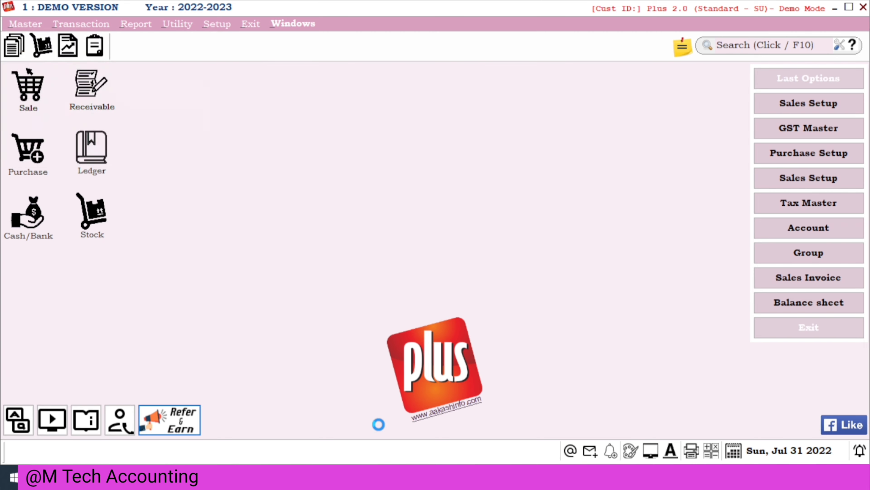